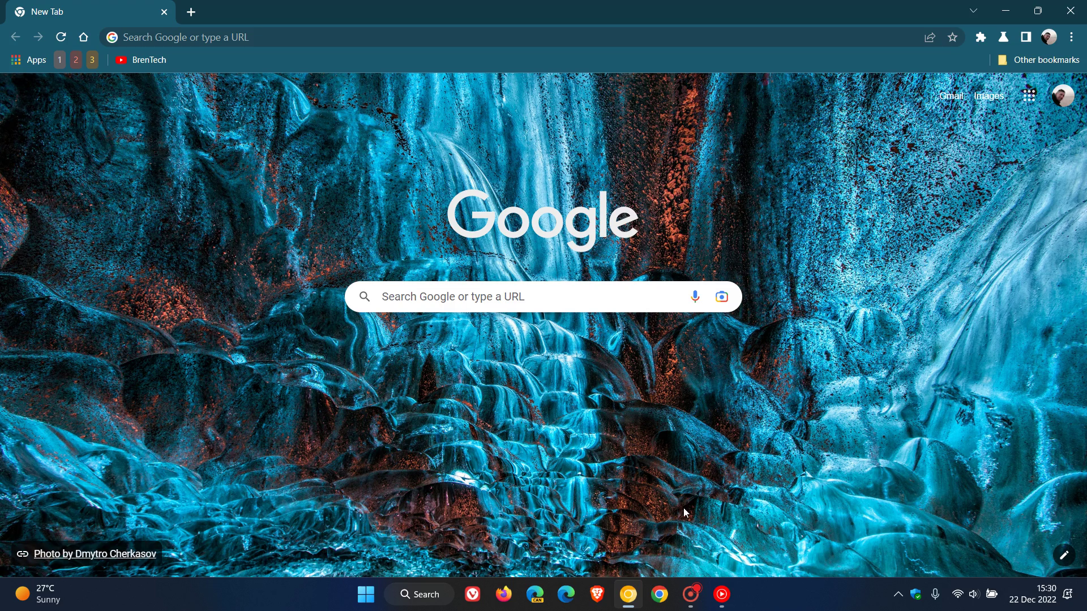
# - Bring the other Chrome window forward and show Bookmarks in its side panel
pyautogui.click(660, 595)
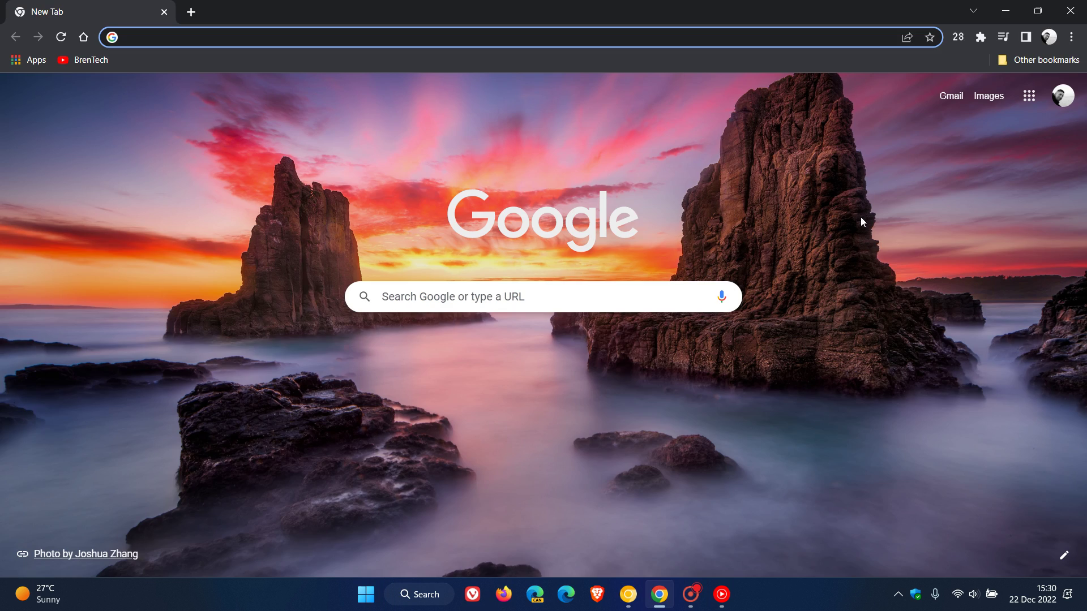
pyautogui.click(1026, 37)
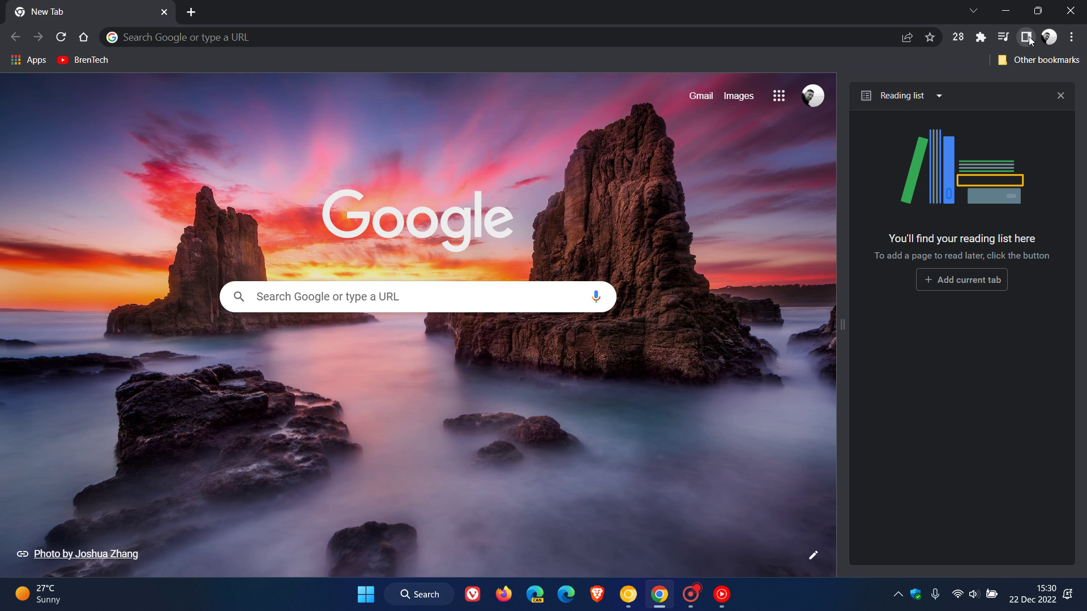
pyautogui.click(900, 96)
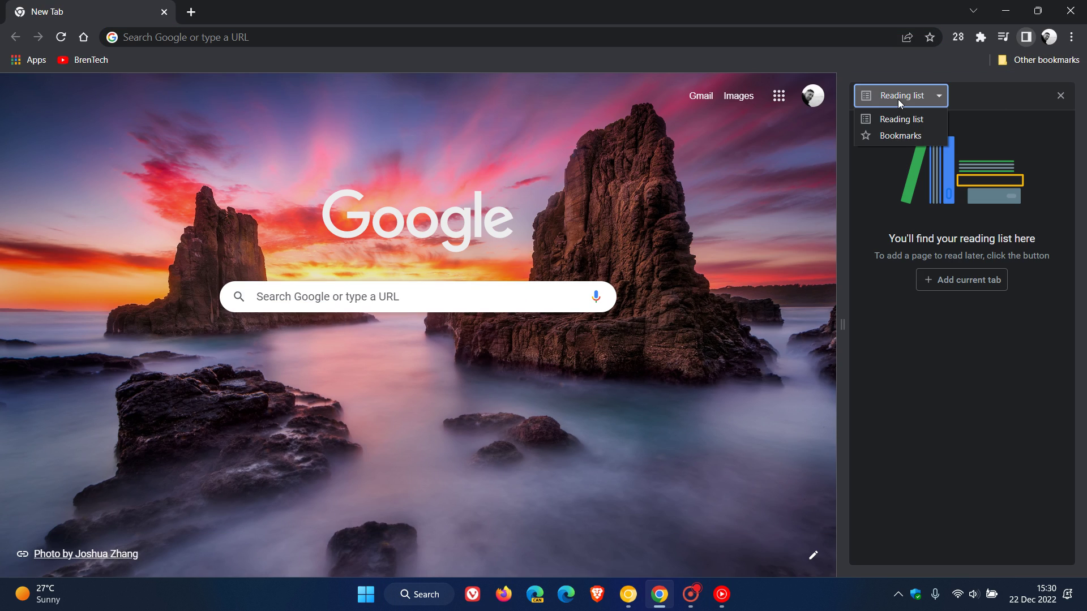
pyautogui.click(903, 141)
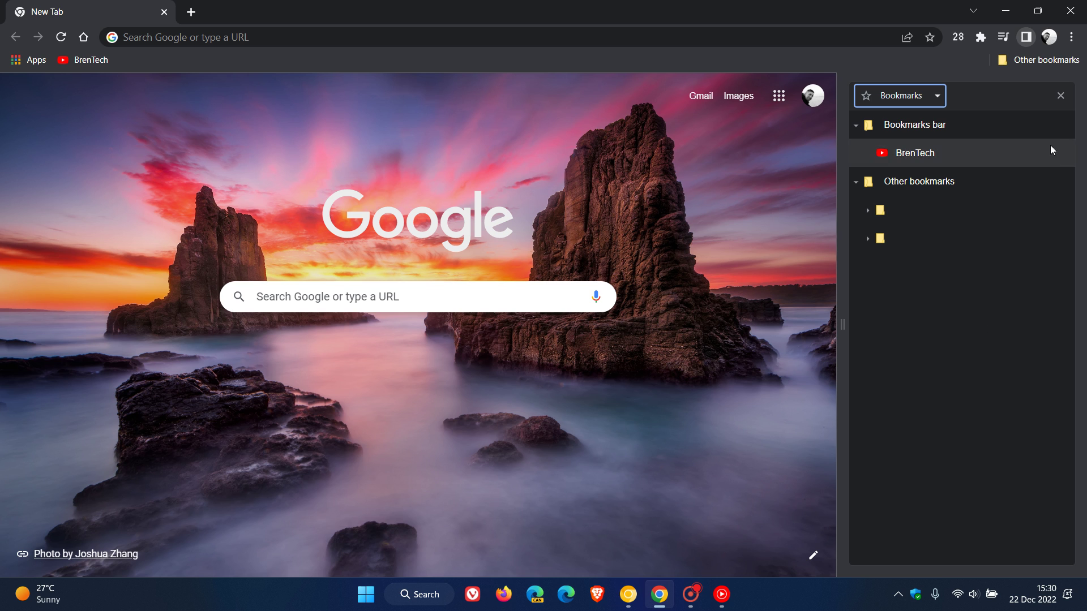
# - Close this side panel, minimize the window, and show Bookmarks in Canary's side panel
pyautogui.click(1061, 95)
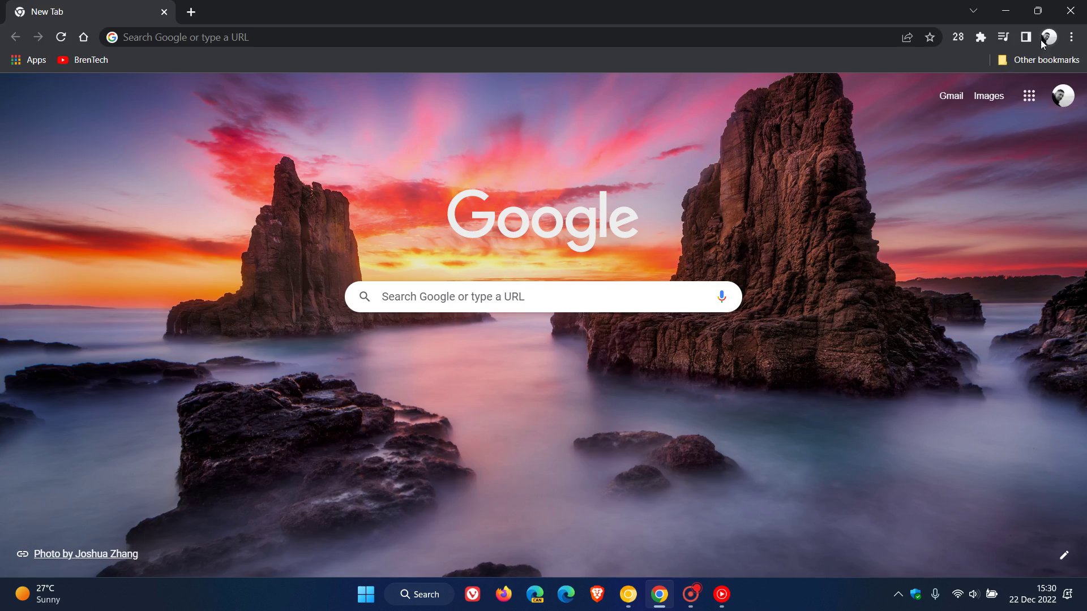
pyautogui.click(1005, 11)
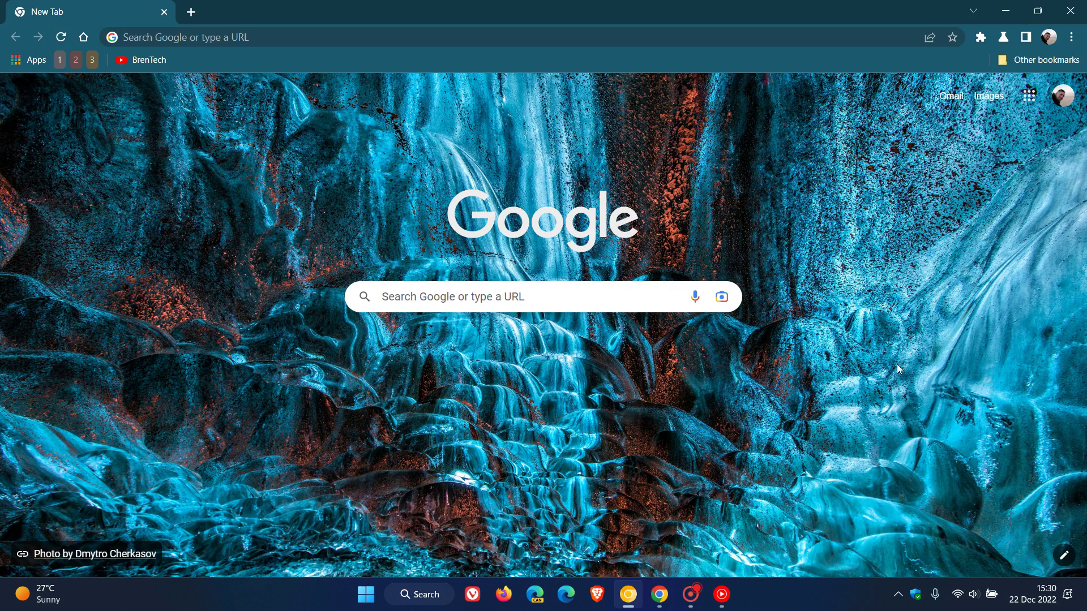
pyautogui.click(1026, 36)
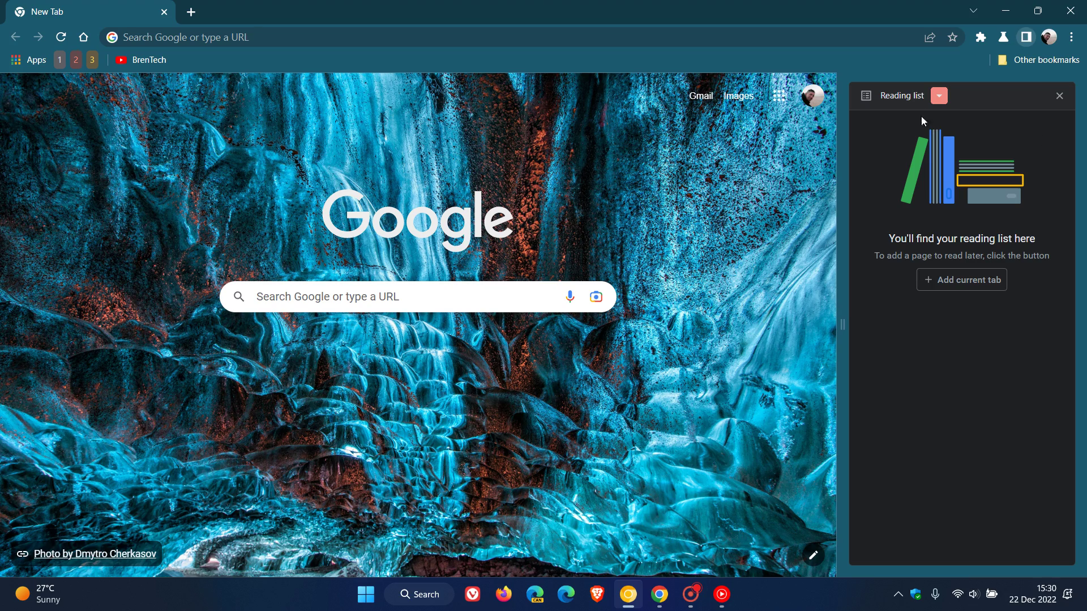
pyautogui.click(918, 102)
pyautogui.click(907, 138)
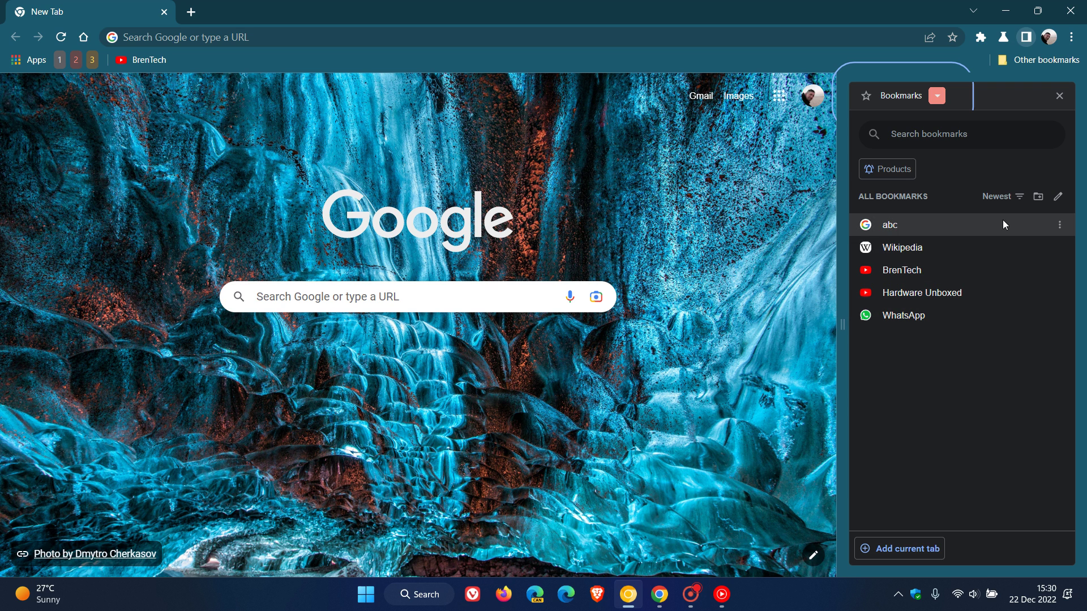
# - Sort the Canary bookmarks Z to A and switch them to Visual view
pyautogui.click(1002, 196)
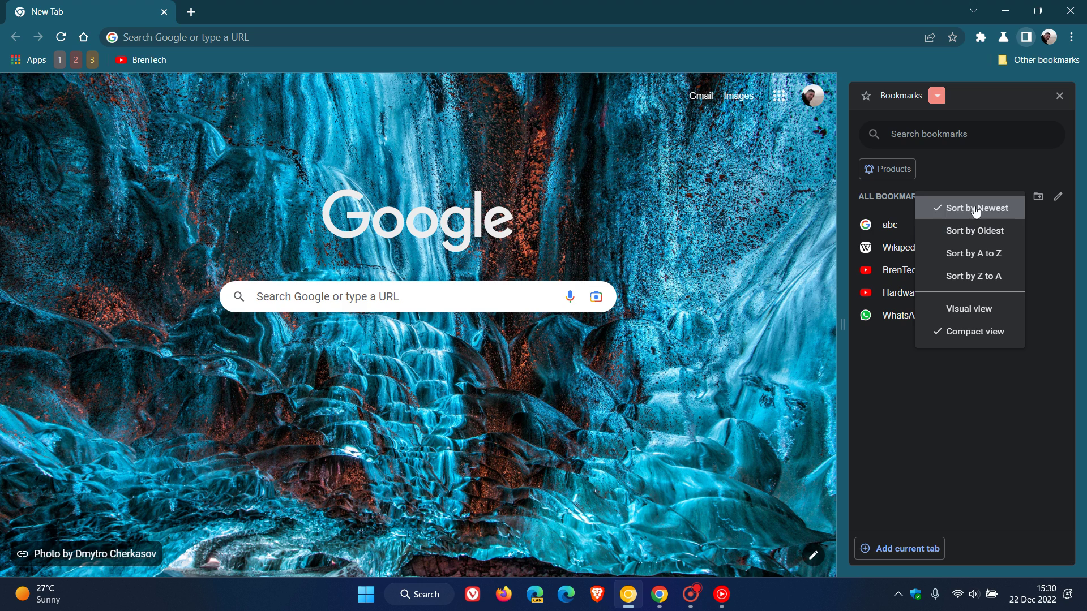
pyautogui.click(973, 276)
pyautogui.click(1001, 196)
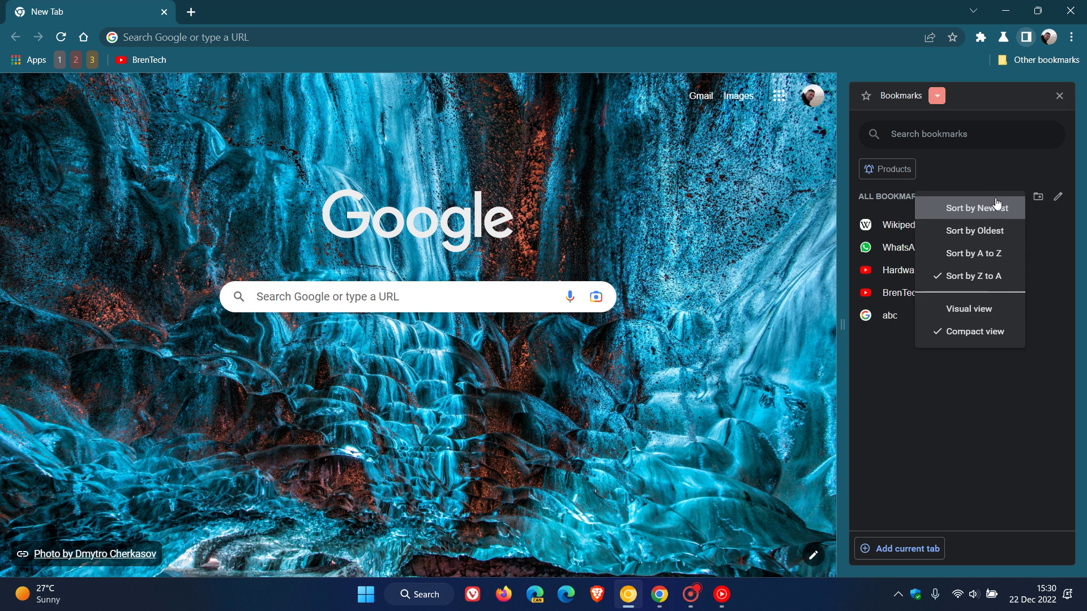
pyautogui.click(974, 312)
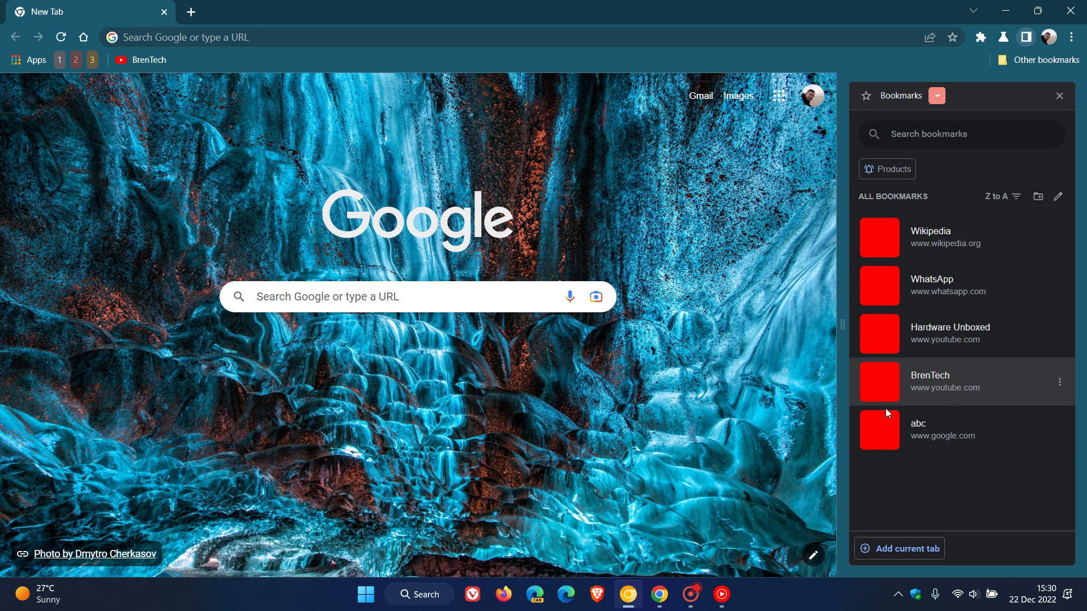
# - Switch the bookmarks panel to Compact view, sorted by Newest
pyautogui.click(996, 197)
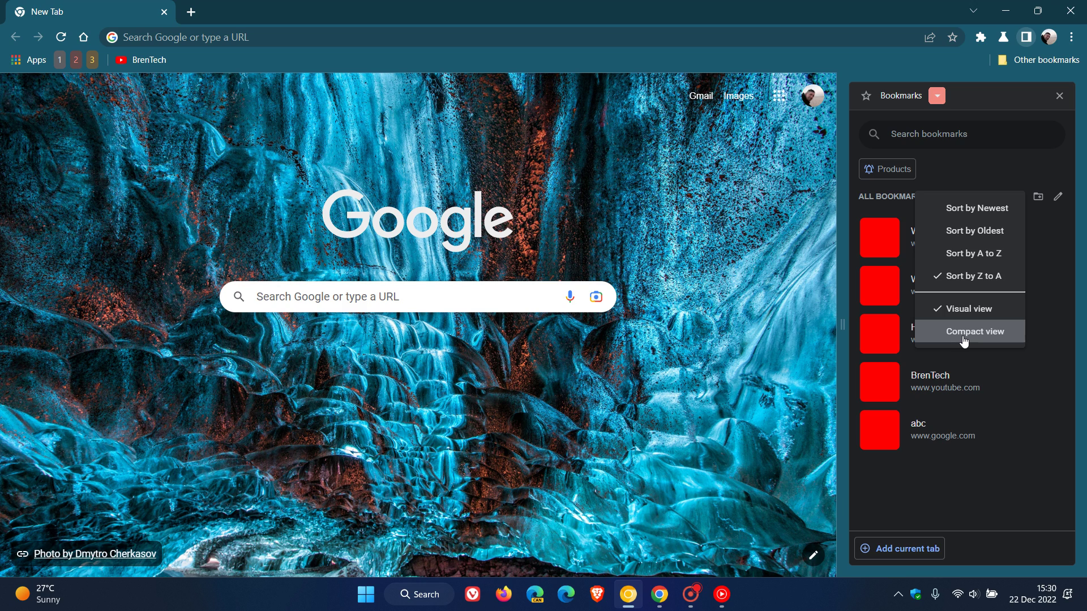
pyautogui.click(964, 340)
pyautogui.click(1022, 197)
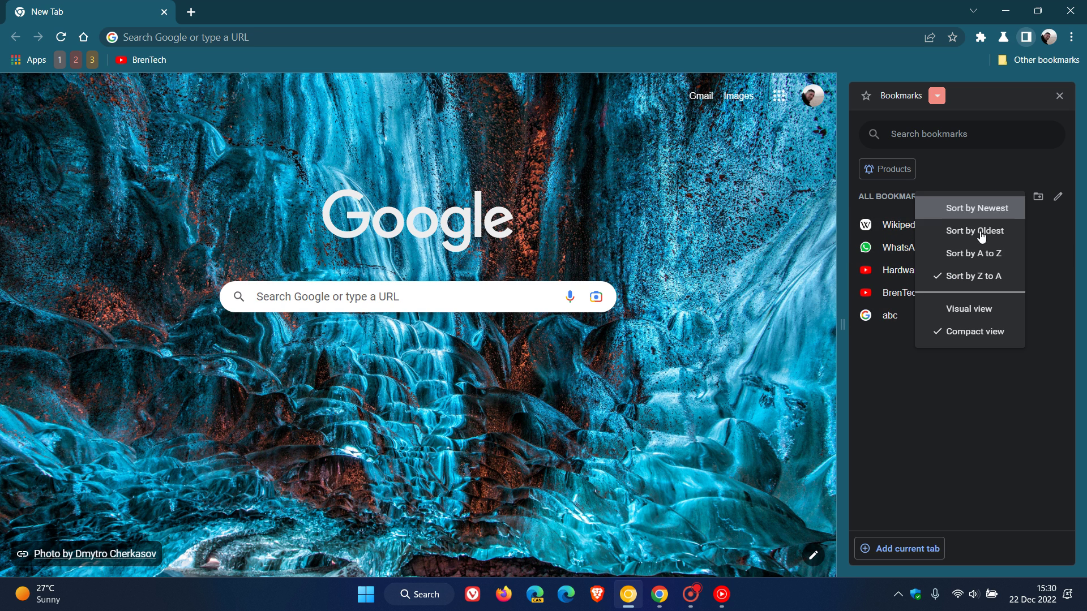
pyautogui.click(967, 213)
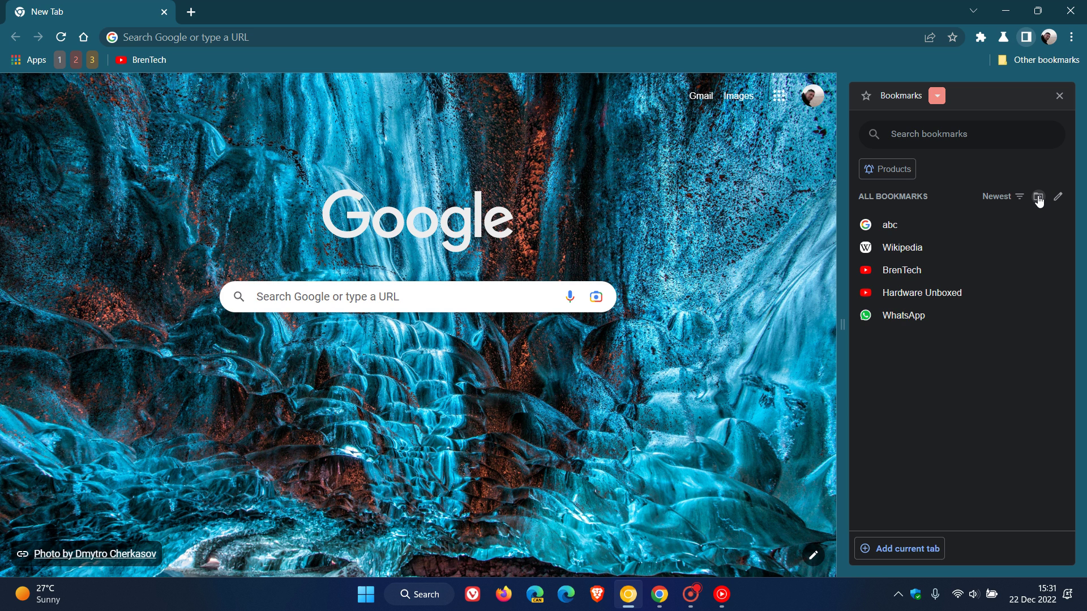
# - Create a bookmark folder, keeping its default name 'New folder'
pyautogui.click(1039, 197)
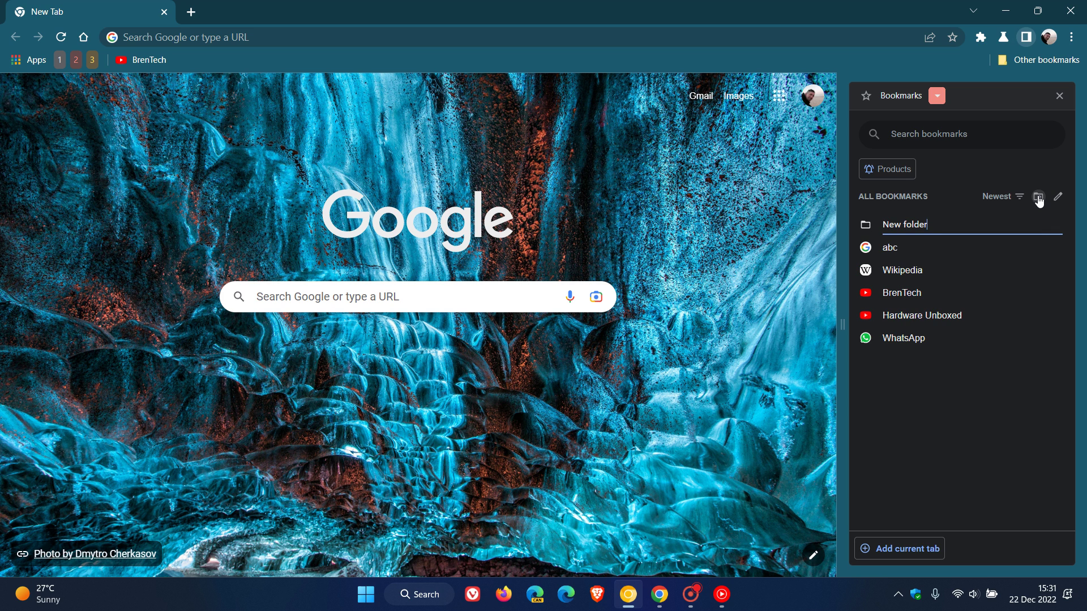
pyautogui.click(943, 455)
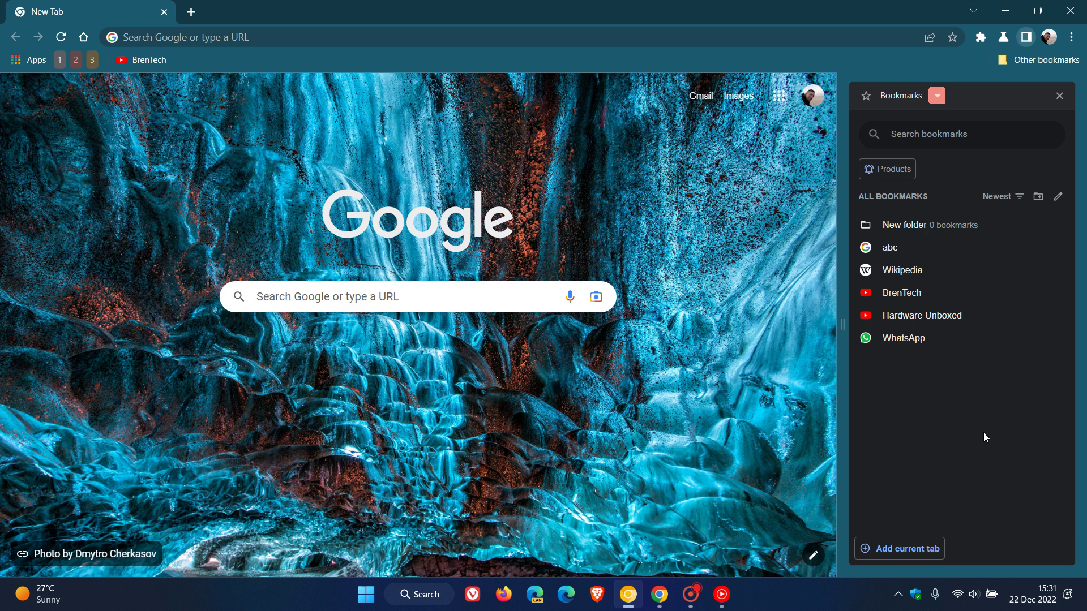
# - Select the empty New folder in edit mode and delete it
pyautogui.click(1058, 198)
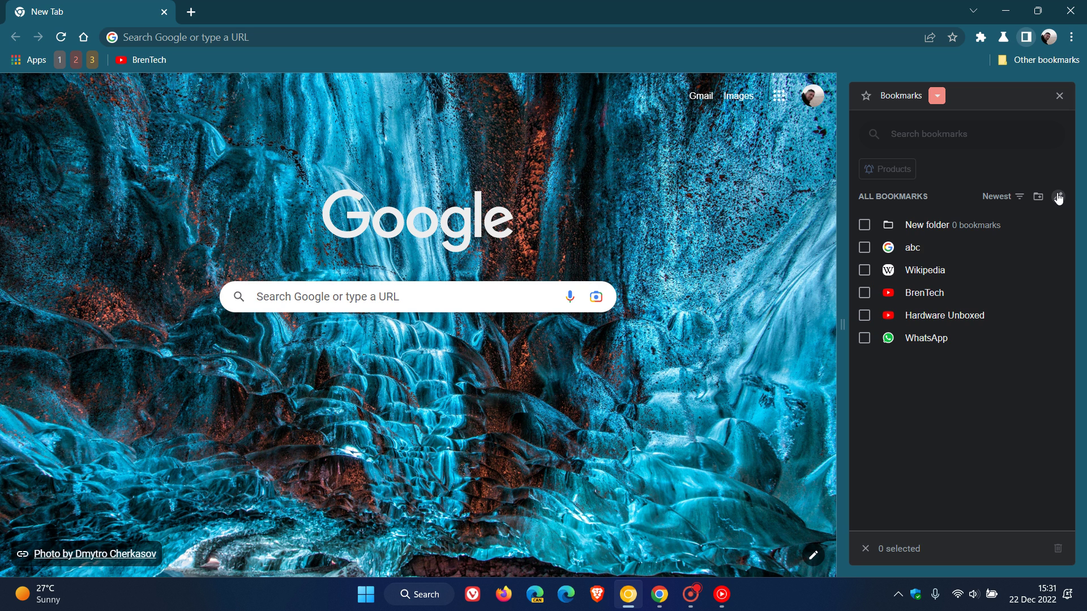
pyautogui.click(865, 225)
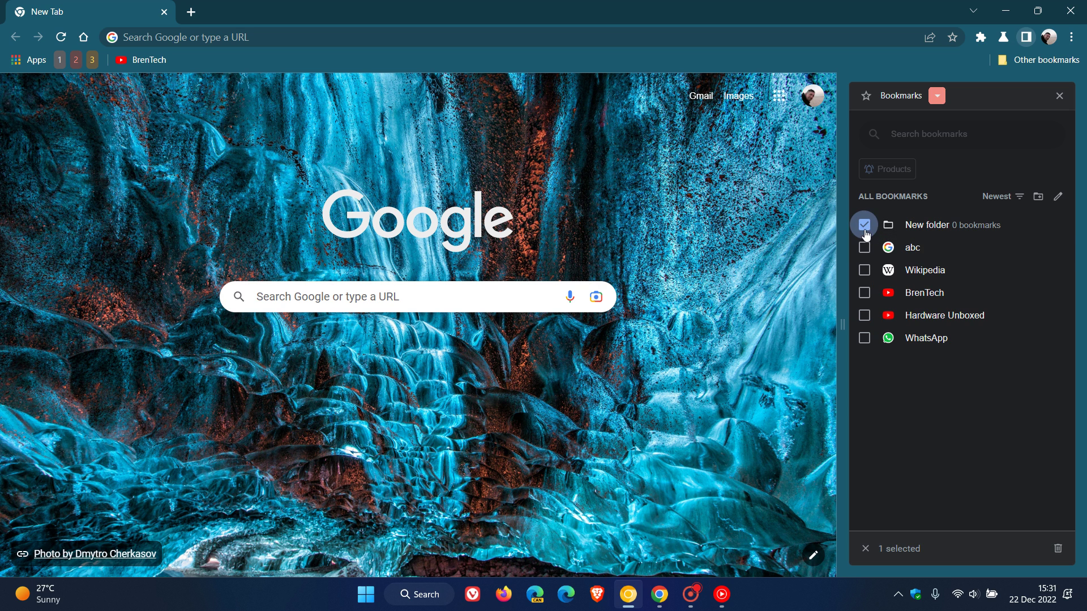
pyautogui.click(1059, 550)
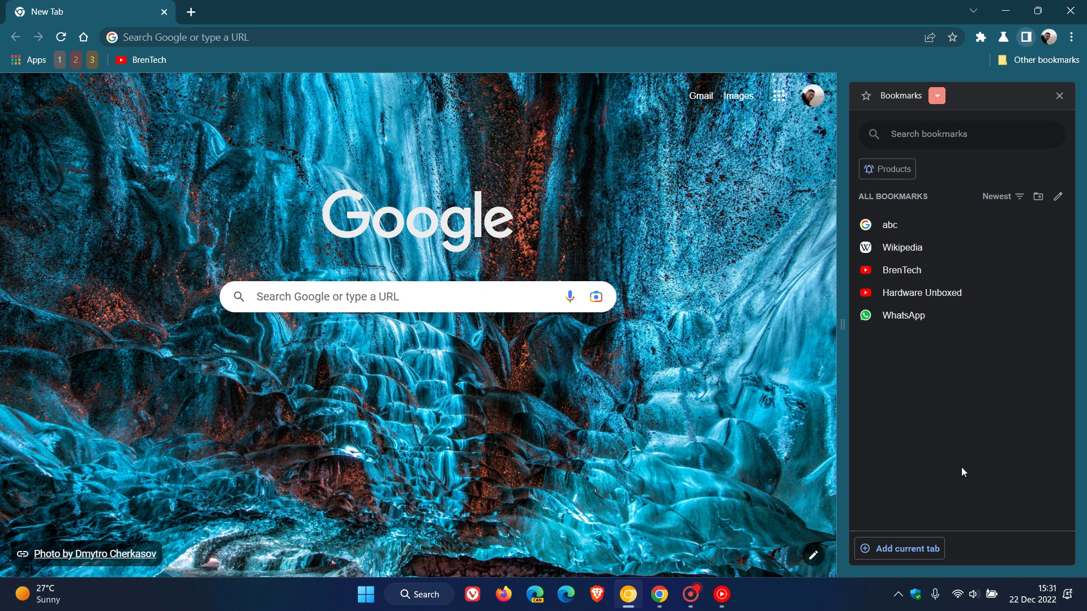
# - Bookmark the current New Tab page, then close the bookmarks side panel
pyautogui.click(887, 550)
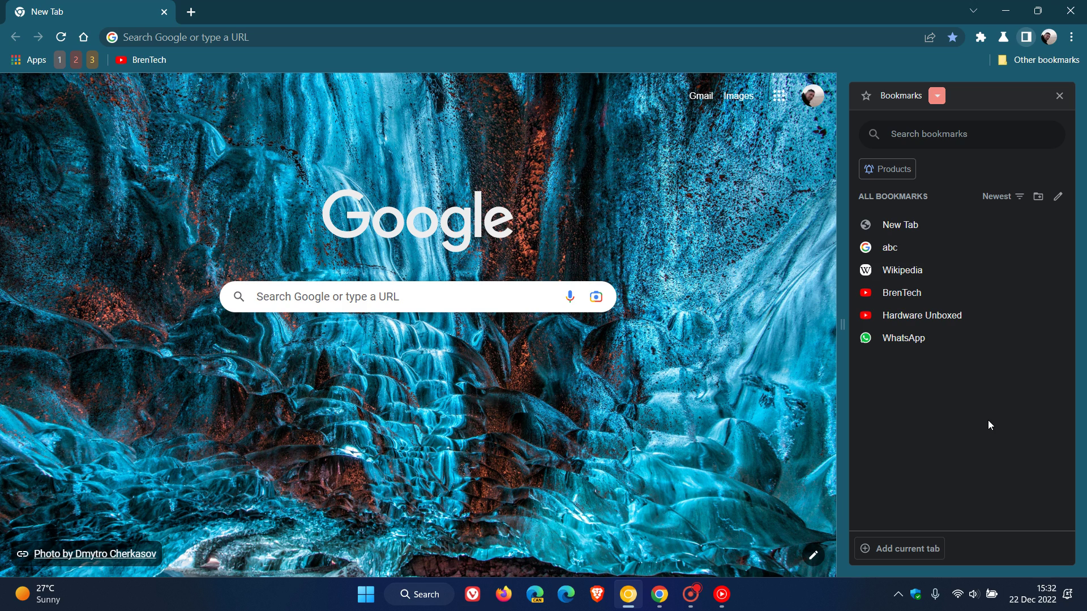
pyautogui.click(1061, 95)
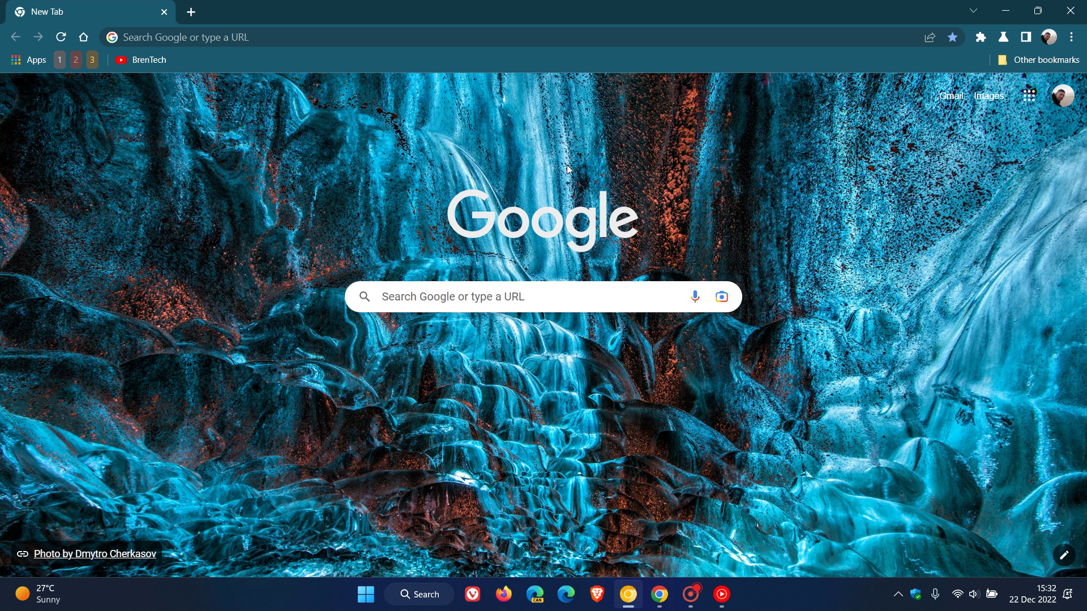